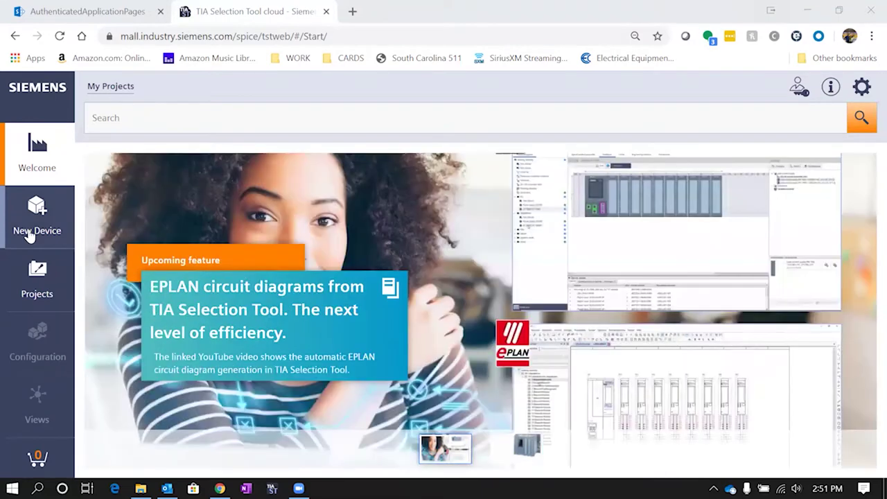
Start a new device so the Controllers, IO systems and Panels series appear
left_click(31, 232)
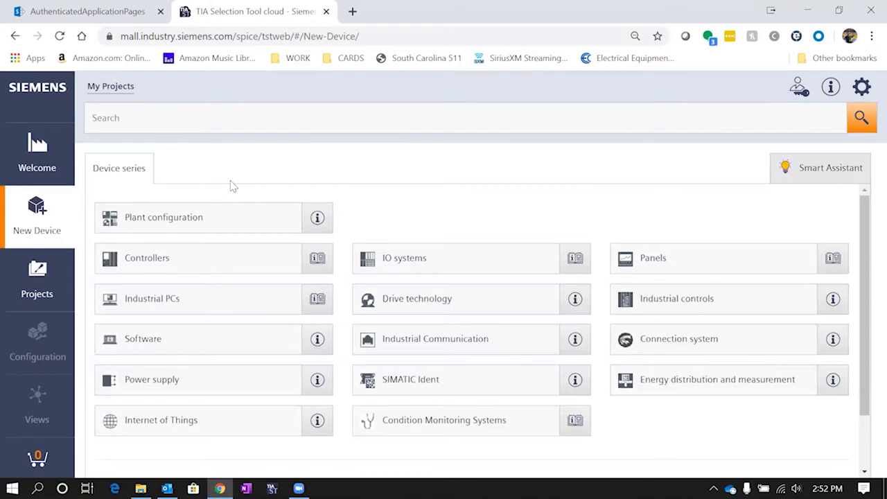
Filter the Controllers list to Advanced Controller: S7-1500, S7-300 and S7-400
left_click(198, 257)
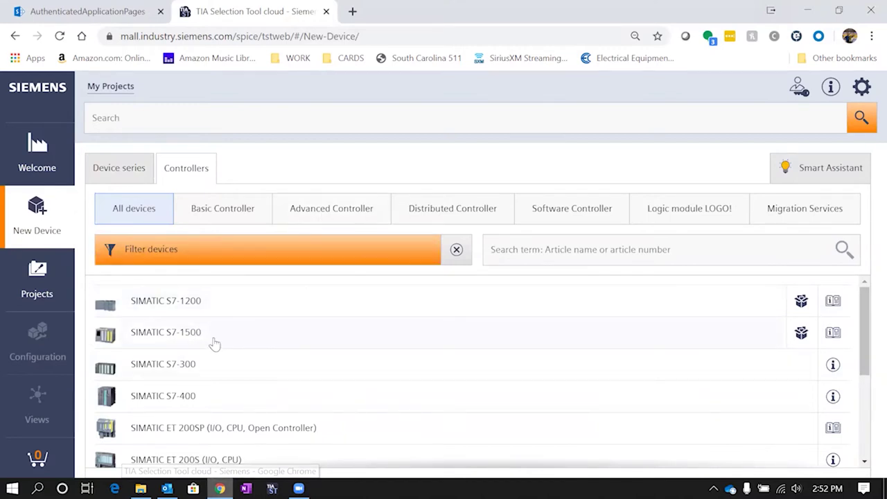
left_click(338, 220)
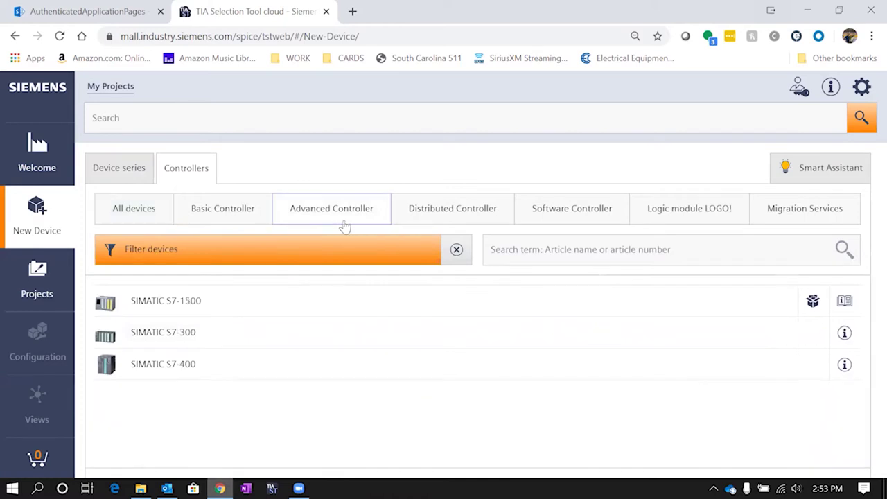
Create a SIMATIC S7-1500 device and rename it to 'Test'
left_click(193, 313)
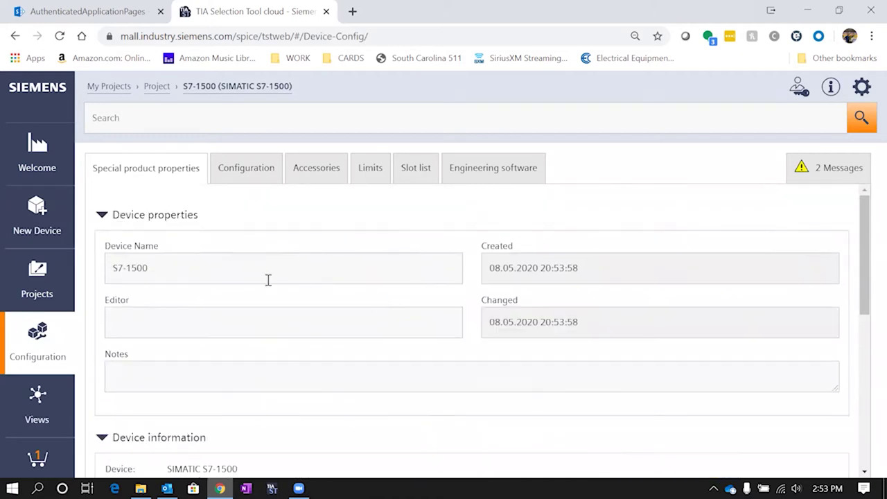
left_click(223, 277)
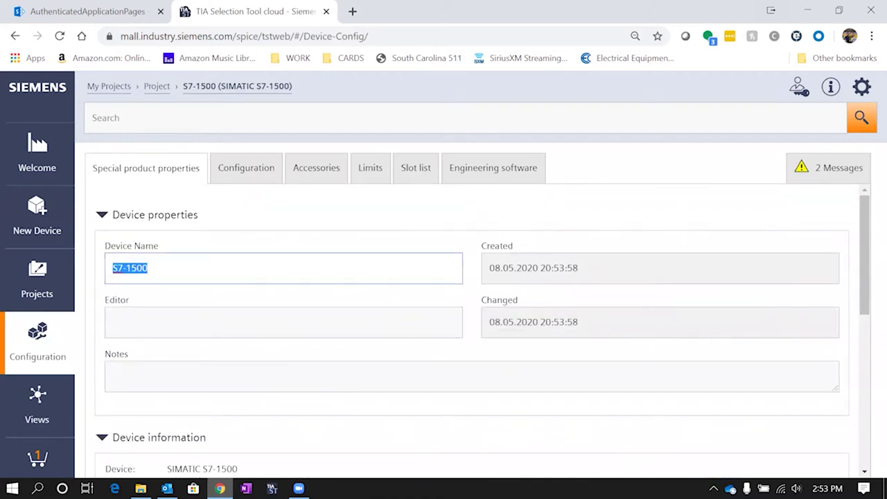
type("Test")
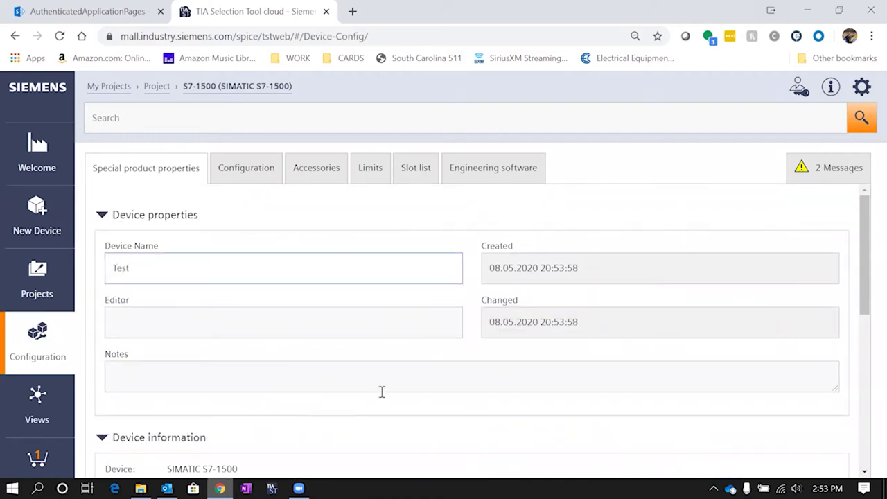
Review the device properties, including Standard / Fail-safe Application, then show the empty rack slots
scroll(382, 392, "down", 3)
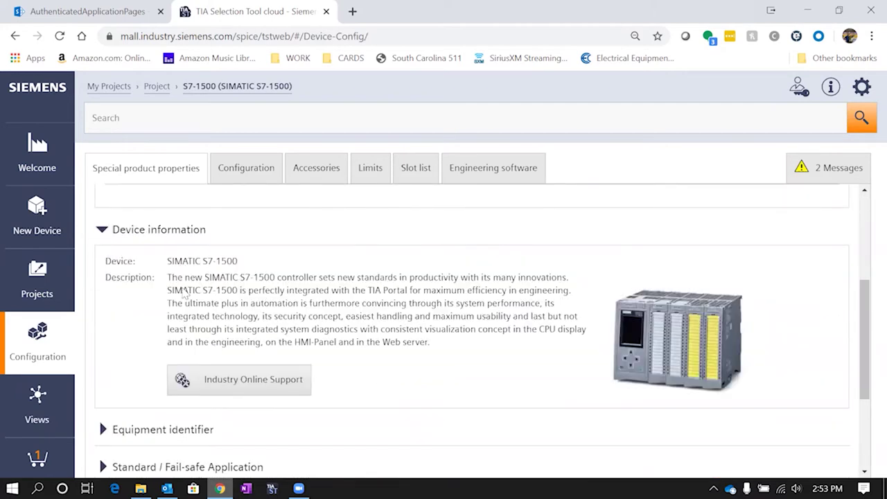
scroll(257, 312, "down", 2)
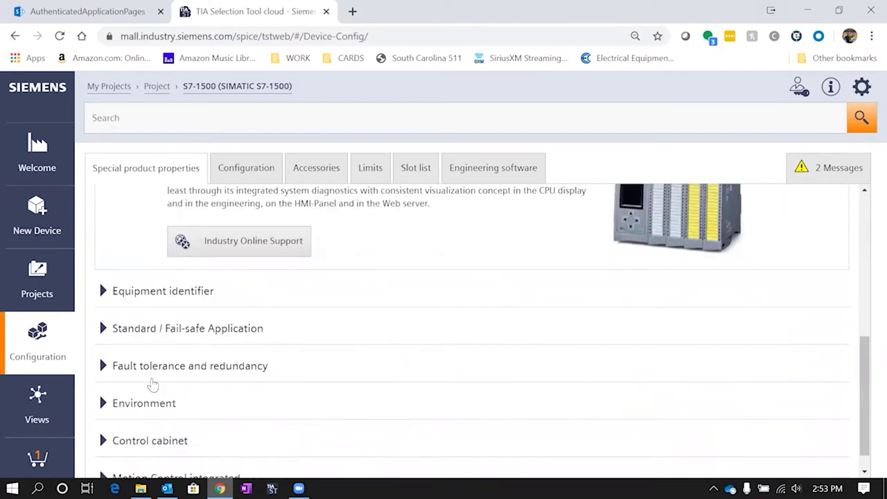
scroll(186, 371, "down", 1)
left_click(170, 310)
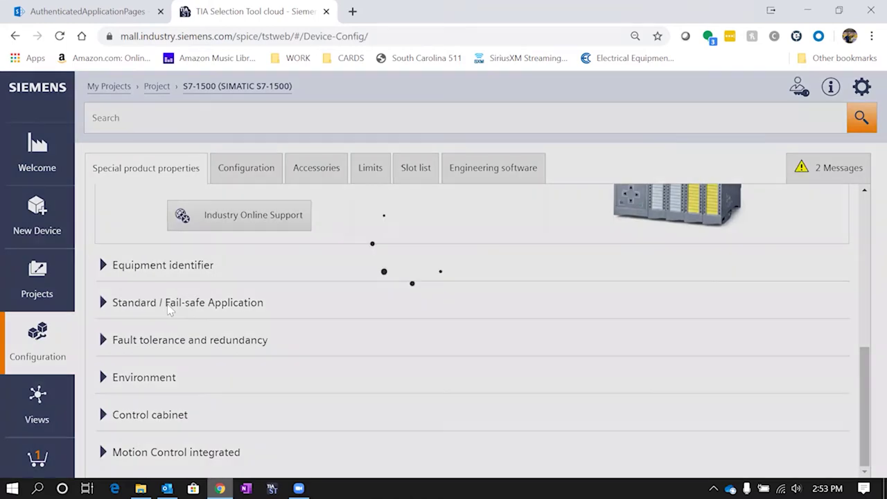
left_click(102, 309)
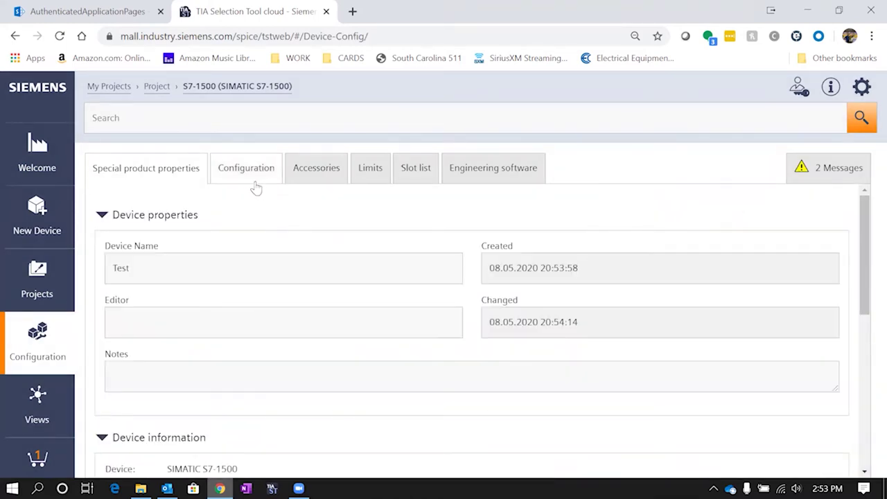
left_click(254, 175)
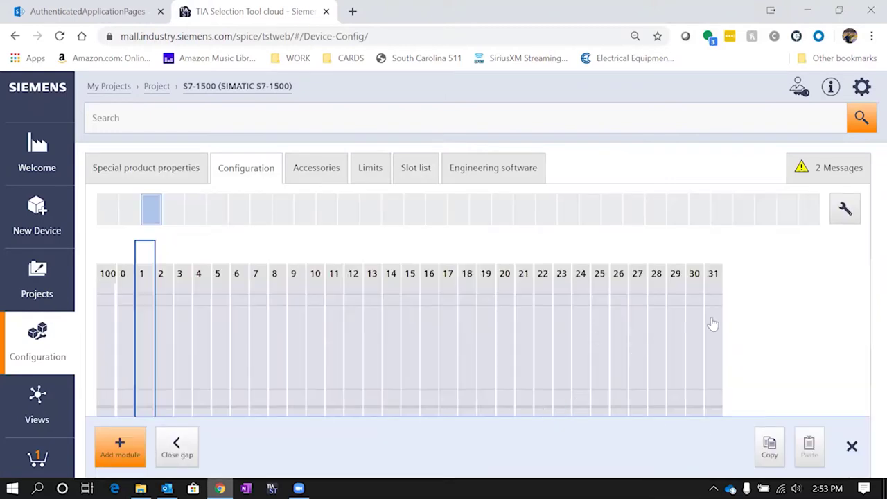
Insert a Standard CPU 1511-1 PN with 12 MB memory card into rack slot 1
left_click(121, 457)
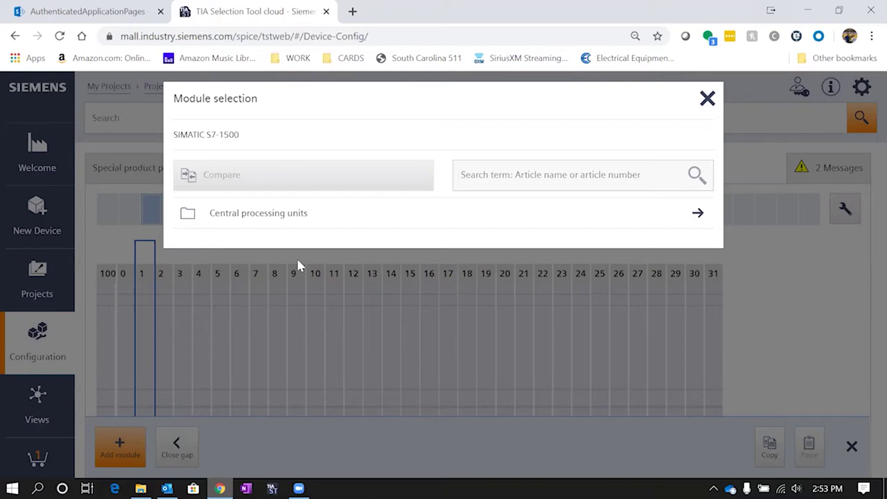
left_click(301, 223)
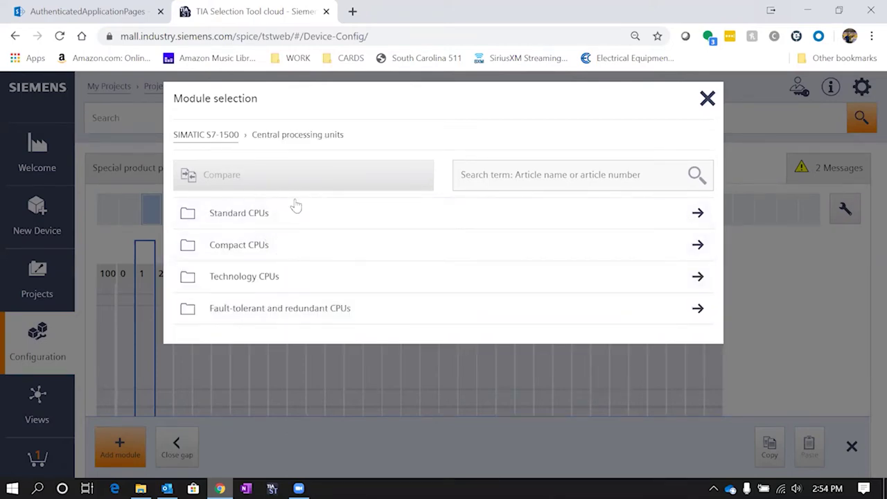
left_click(290, 229)
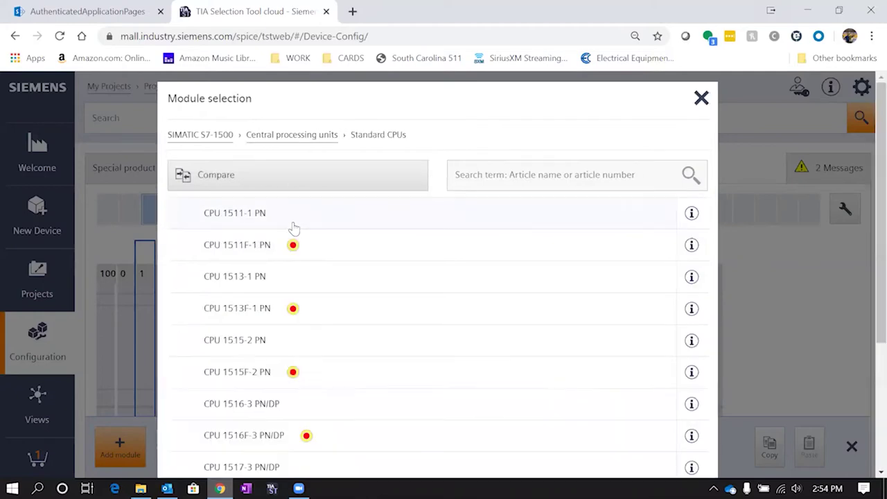
left_click(239, 225)
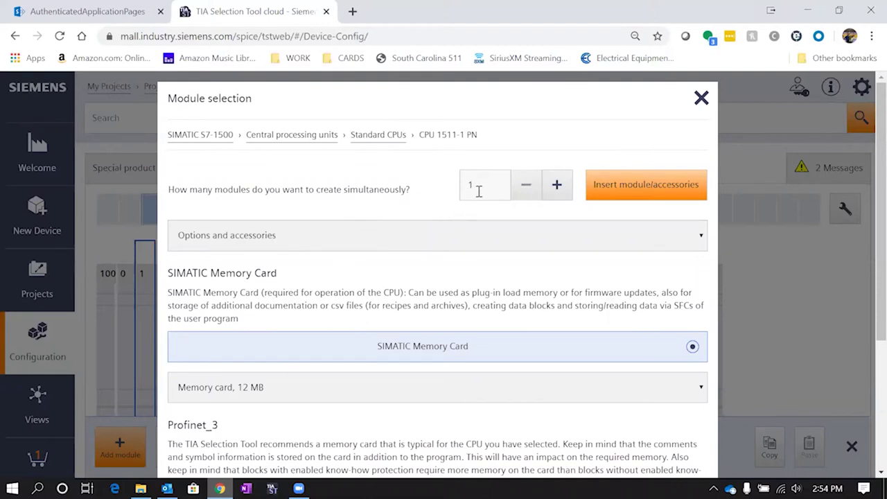
scroll(430, 280, "down", 2)
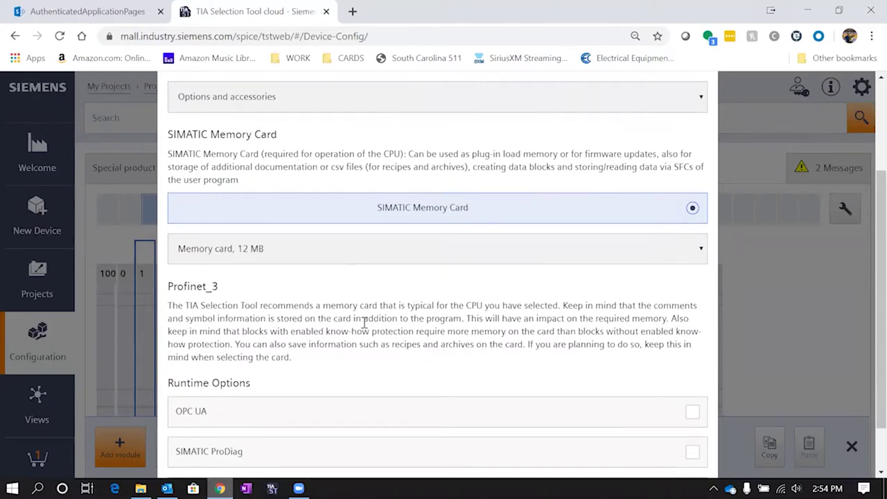
scroll(363, 318, "down", 1)
scroll(445, 310, "up", 3)
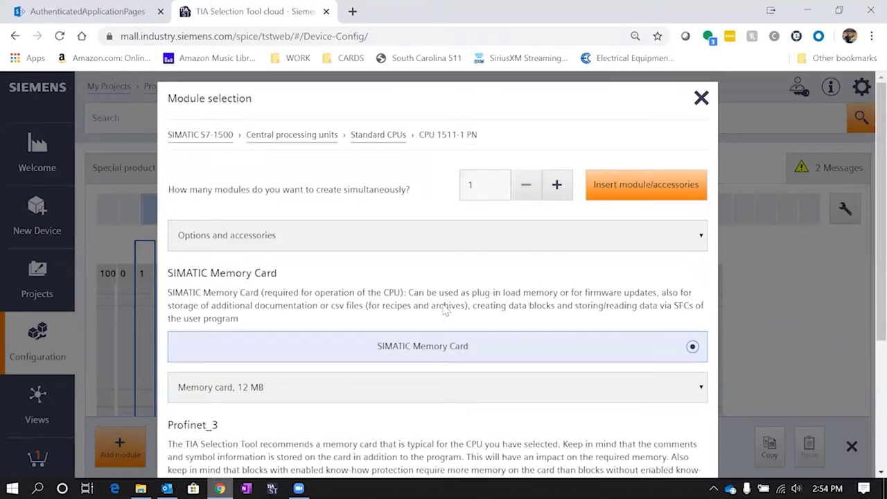
left_click(666, 192)
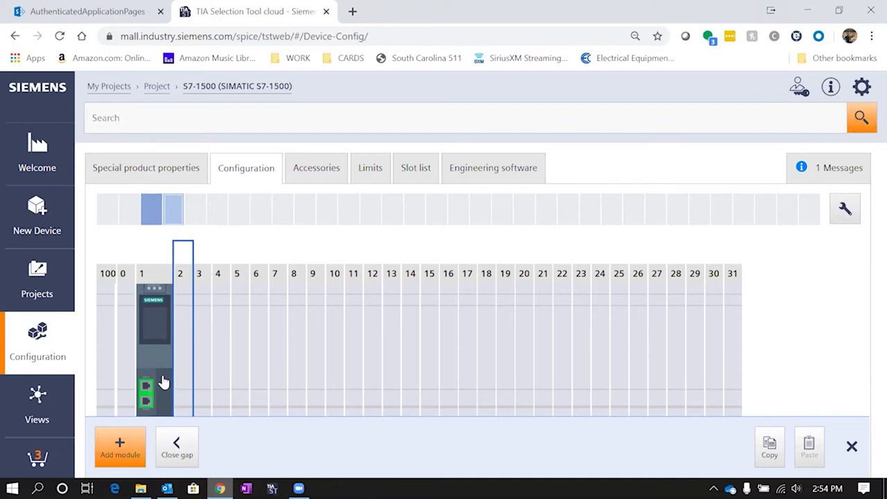
Insert three DI 32x24VDC HF digital input modules into slots 2–4
left_click(117, 457)
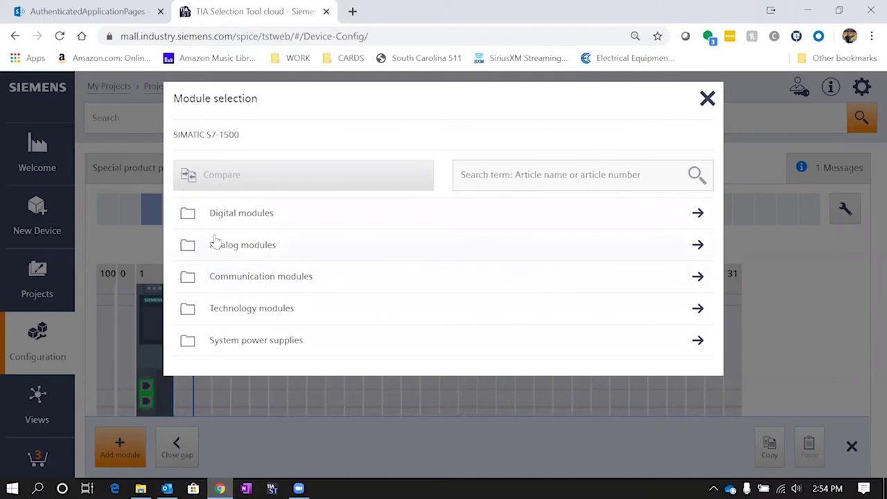
left_click(238, 220)
left_click(287, 222)
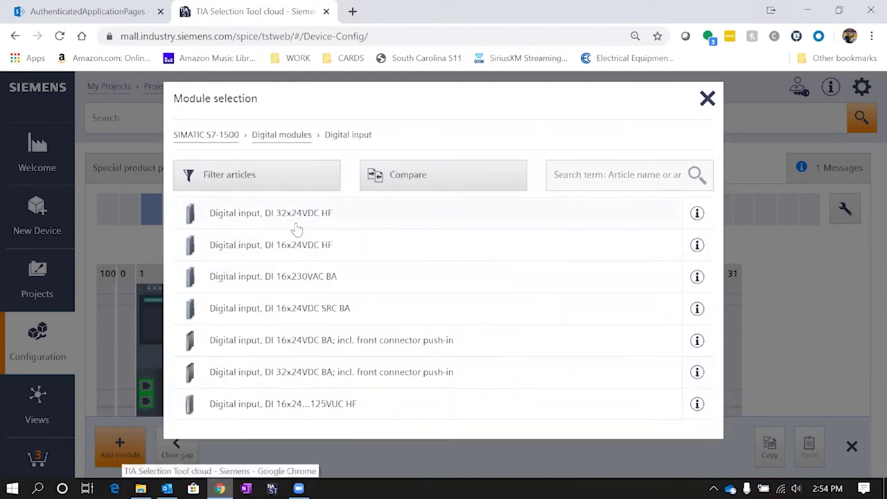
left_click(291, 222)
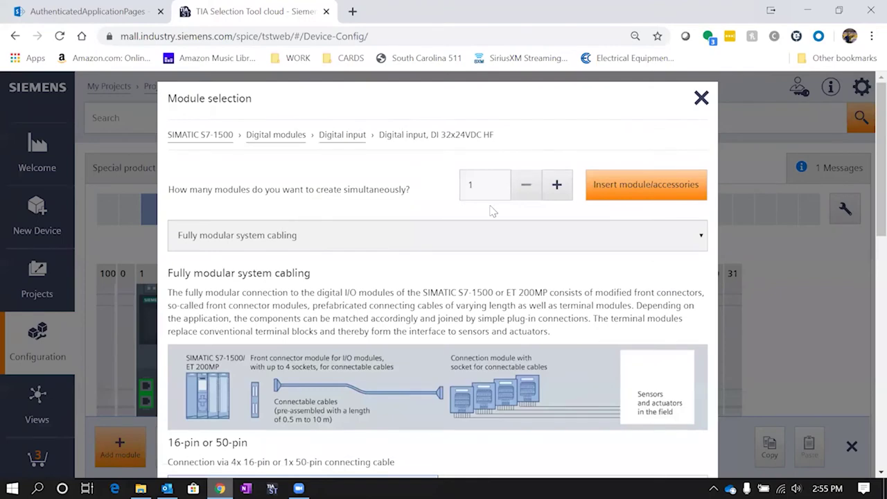
left_click(559, 187)
scroll(345, 291, "down", 1)
scroll(339, 305, "down", 1)
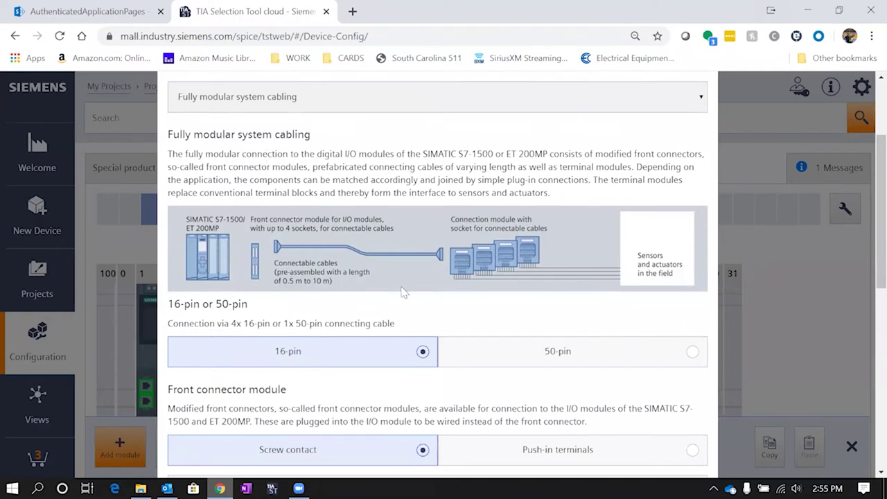
scroll(420, 347, "down", 2)
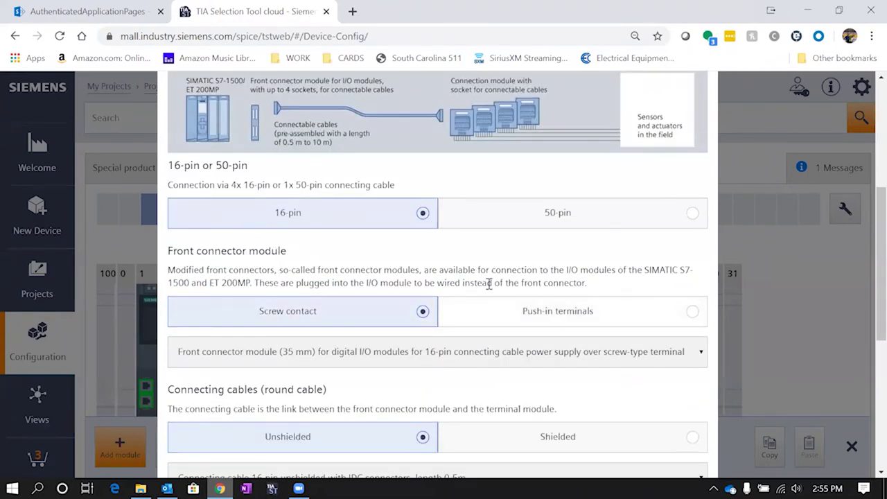
scroll(441, 336, "down", 1)
scroll(305, 384, "down", 2)
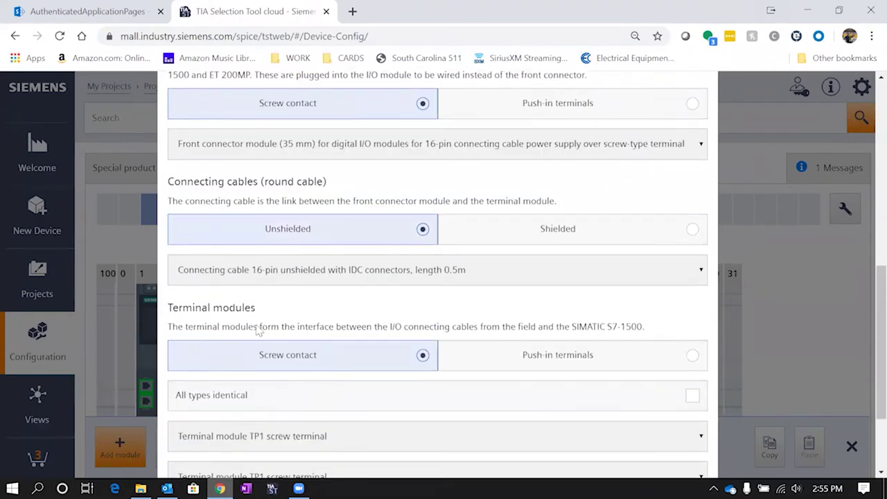
scroll(297, 390, "up", 8)
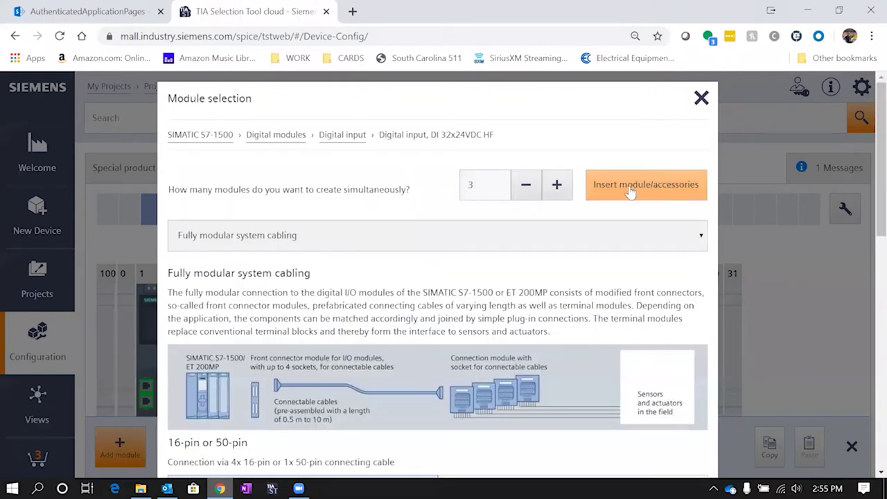
left_click(629, 192)
Select rack slot 0 to list the available power supply modules
left_click(317, 376)
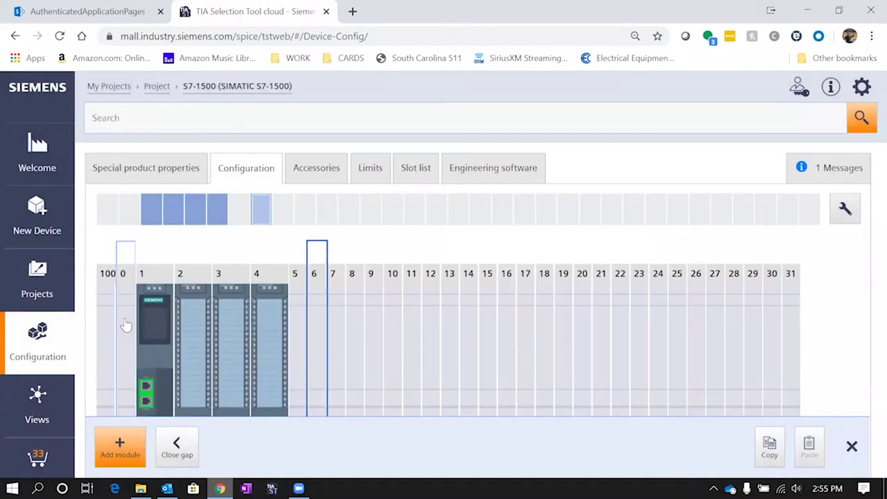
left_click(125, 323)
left_click(120, 447)
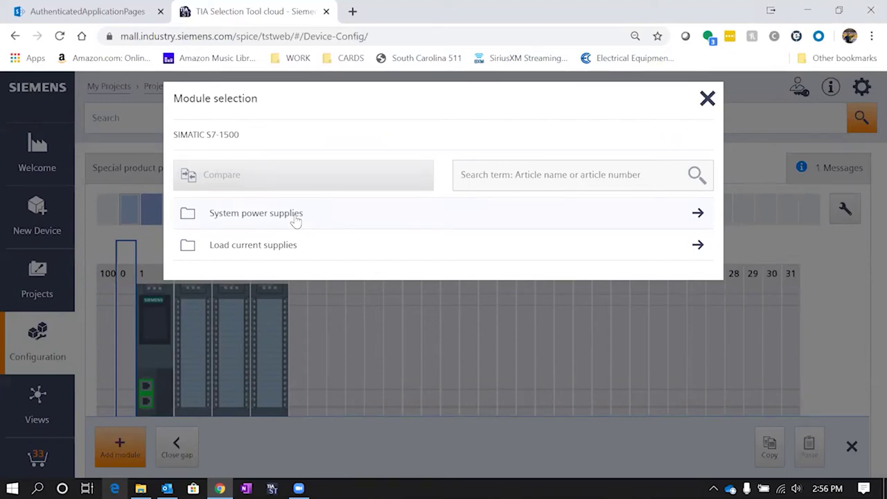
Put the PS 25W 24V DC system power supply in slot 0 and add further modules
left_click(296, 221)
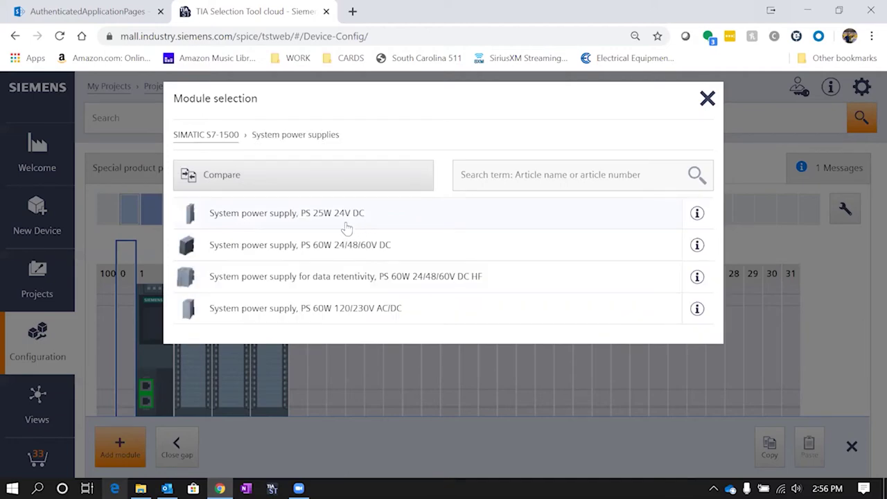
left_click(345, 223)
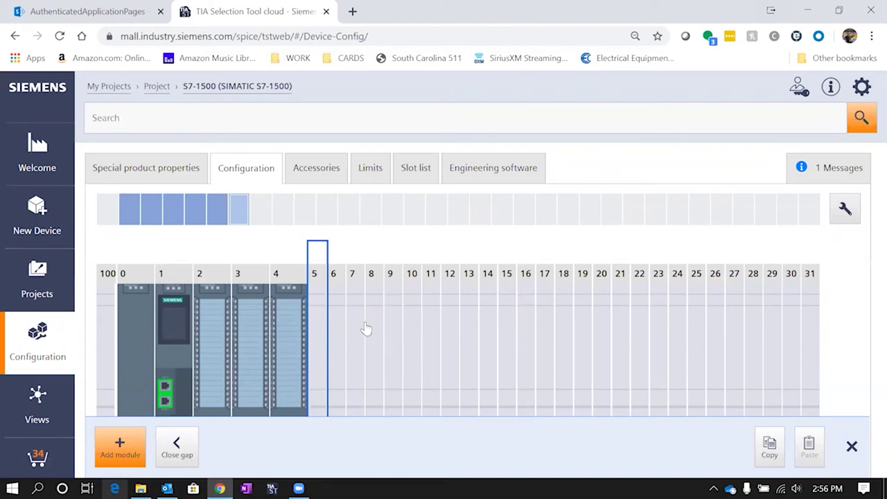
left_click(142, 451)
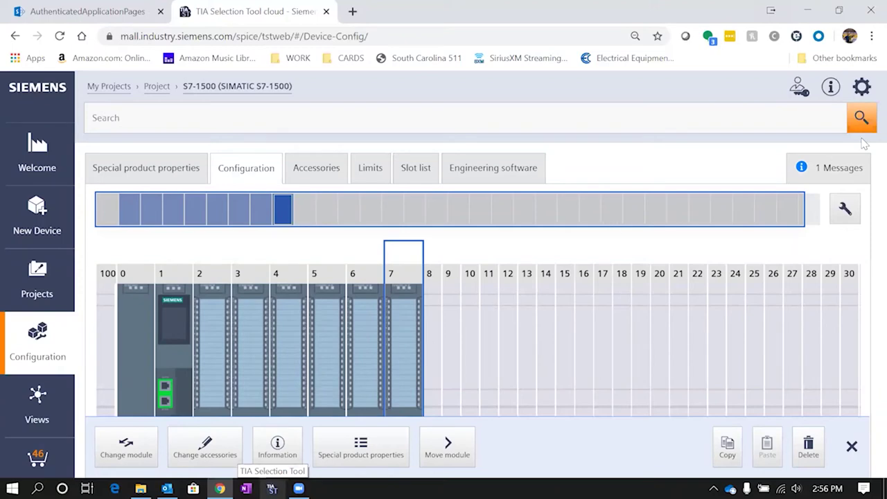
left_click(866, 163)
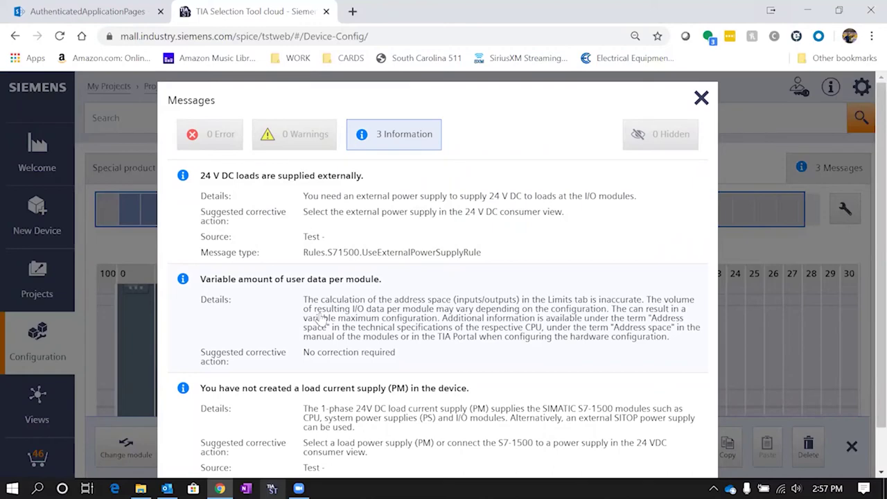
scroll(321, 317, "down", 1)
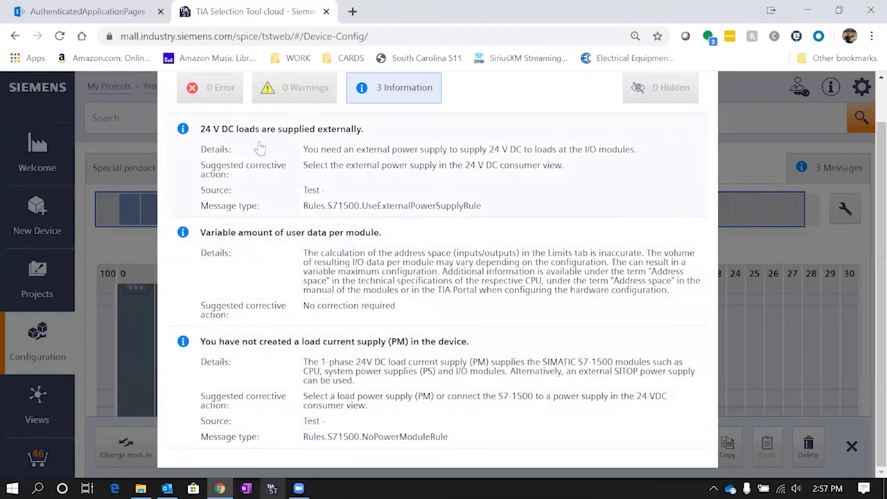
left_click(710, 69)
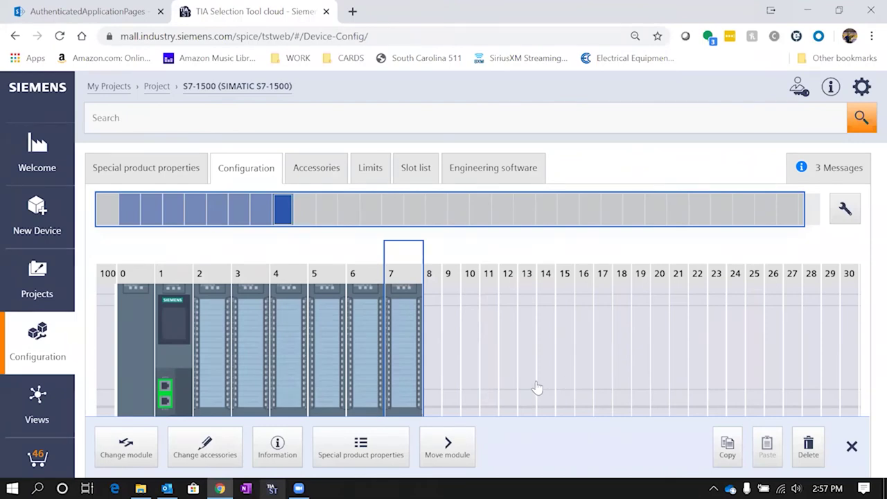
Browse the Digital modules > Digital input accessories, then close without adding any
left_click(317, 168)
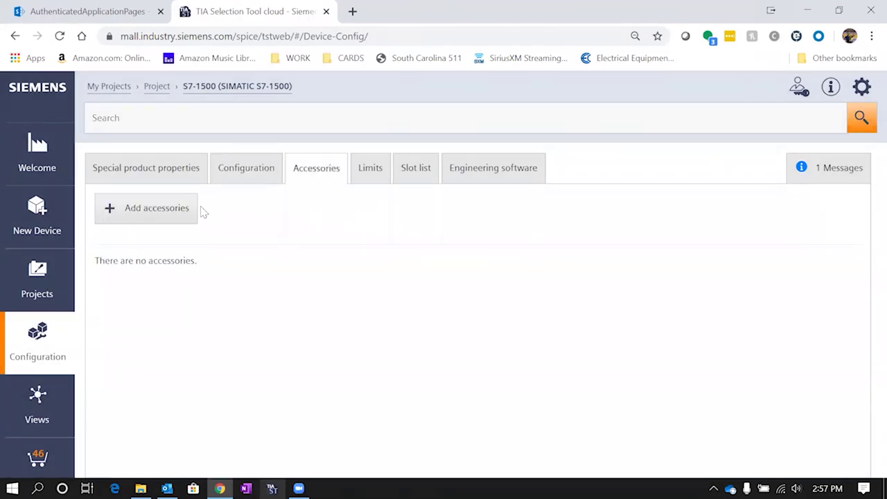
left_click(198, 213)
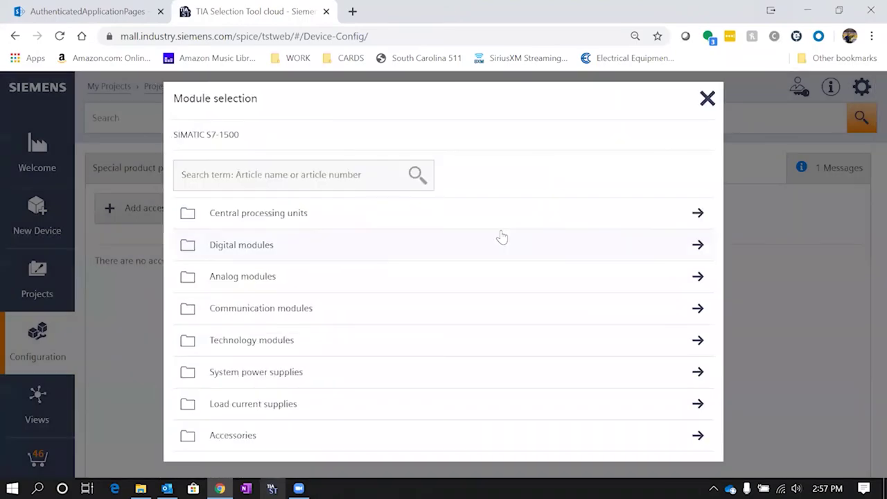
left_click(228, 255)
left_click(222, 226)
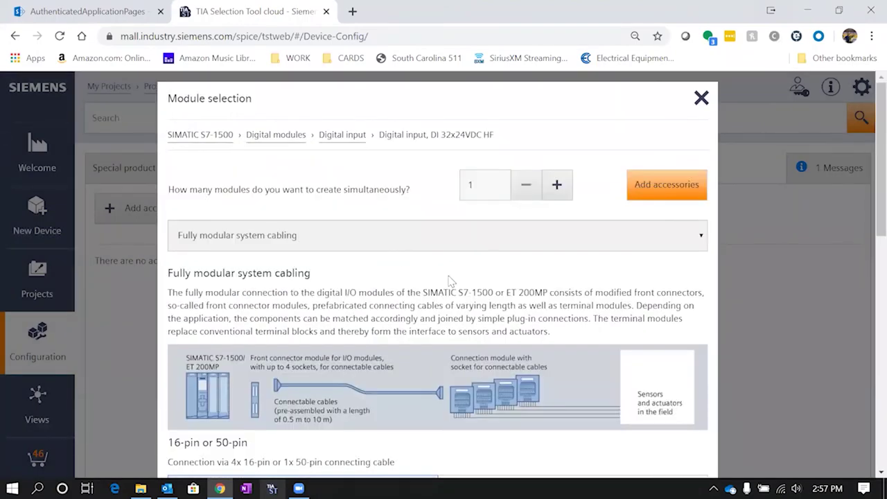
scroll(449, 284, "down", 2)
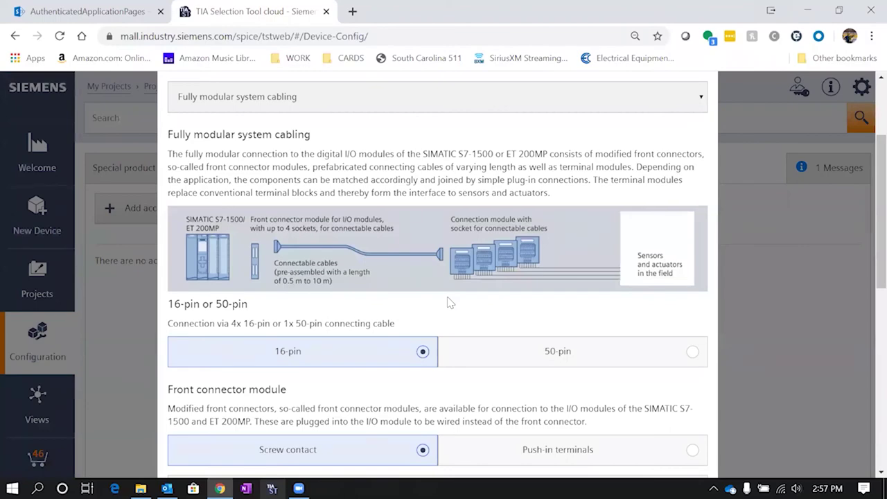
scroll(452, 305, "down", 3)
scroll(461, 317, "up", 5)
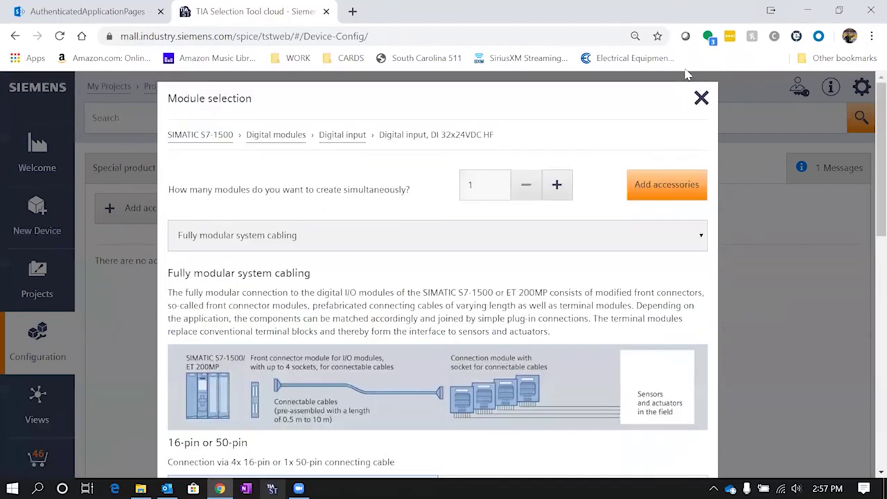
left_click(699, 96)
Review the 46-item order list, then return to the projects overview
left_click(38, 459)
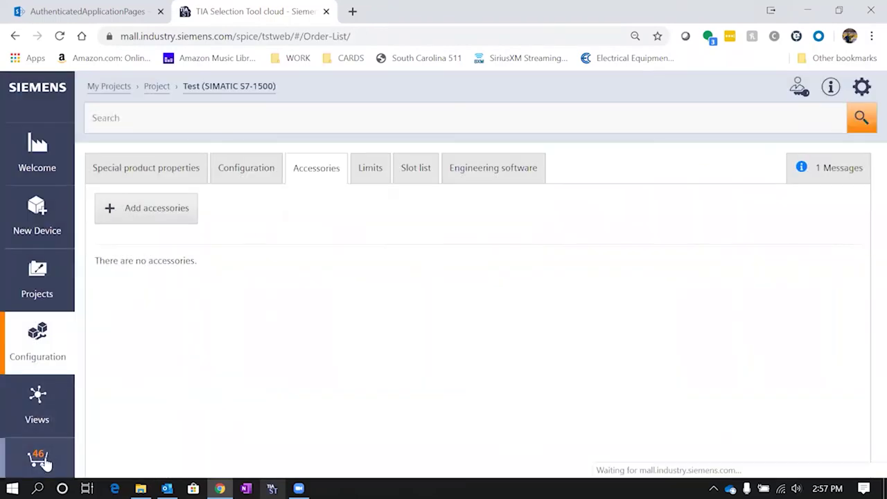
scroll(312, 311, "down", 1)
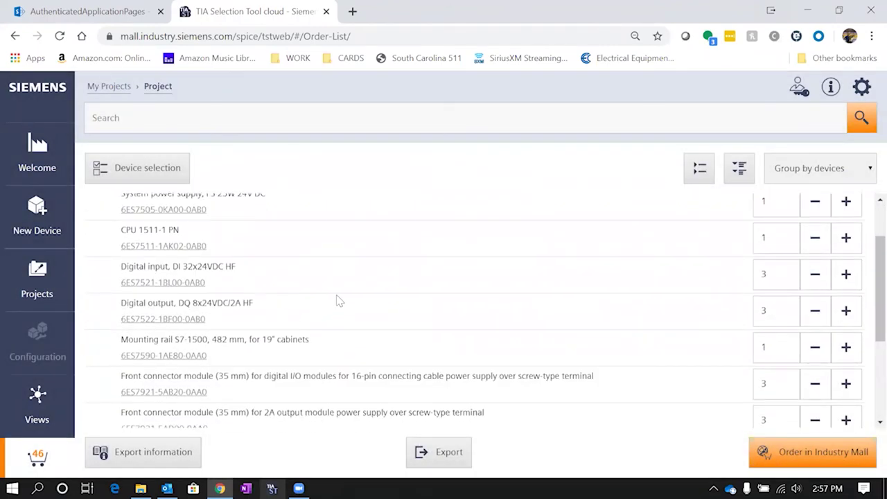
scroll(329, 311, "up", 1)
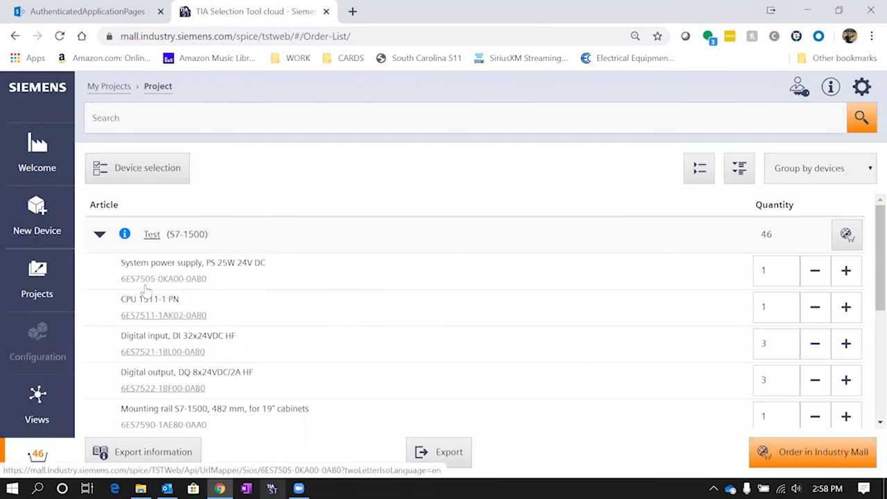
scroll(330, 322, "down", 5)
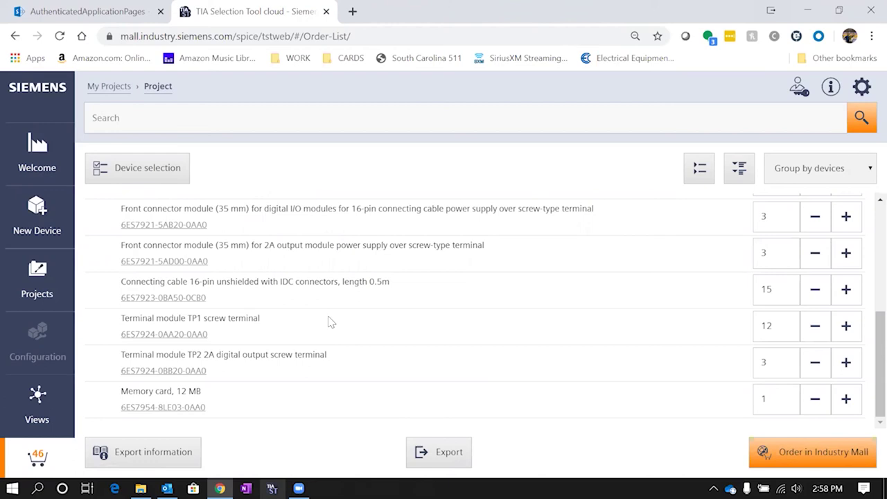
left_click(22, 305)
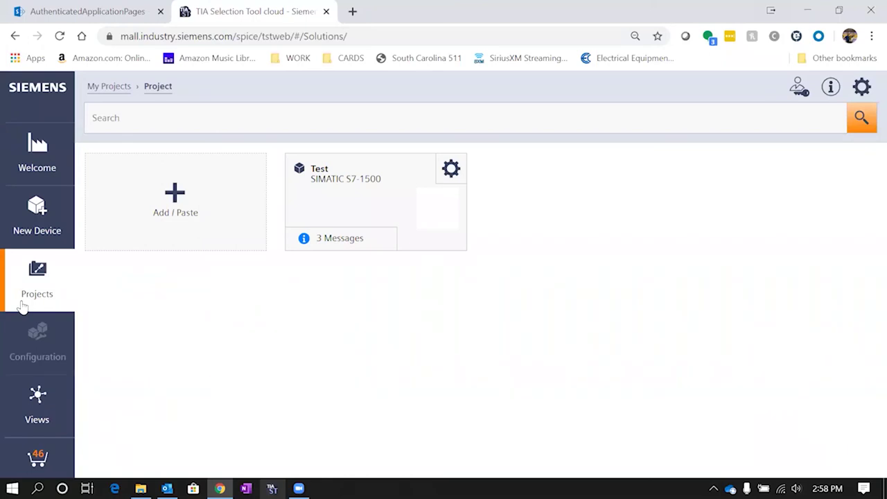
Create a new Comfort Panel device from the KP1500 Comfort
left_click(37, 244)
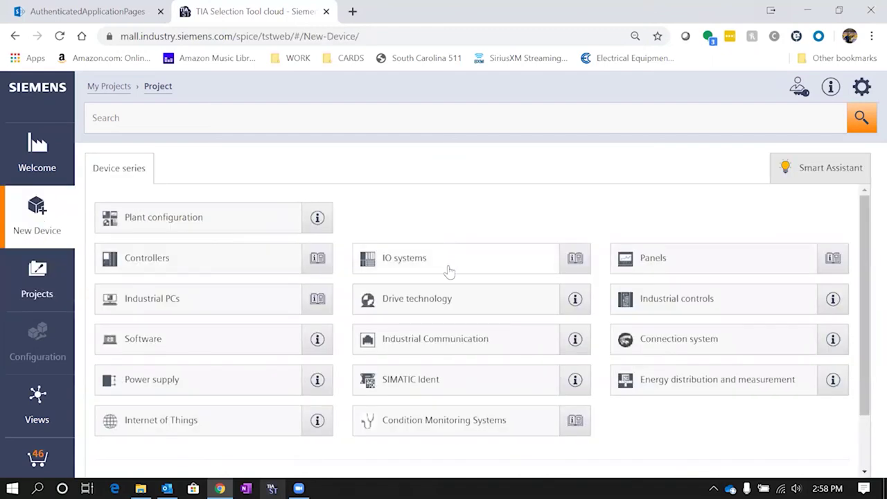
left_click(717, 271)
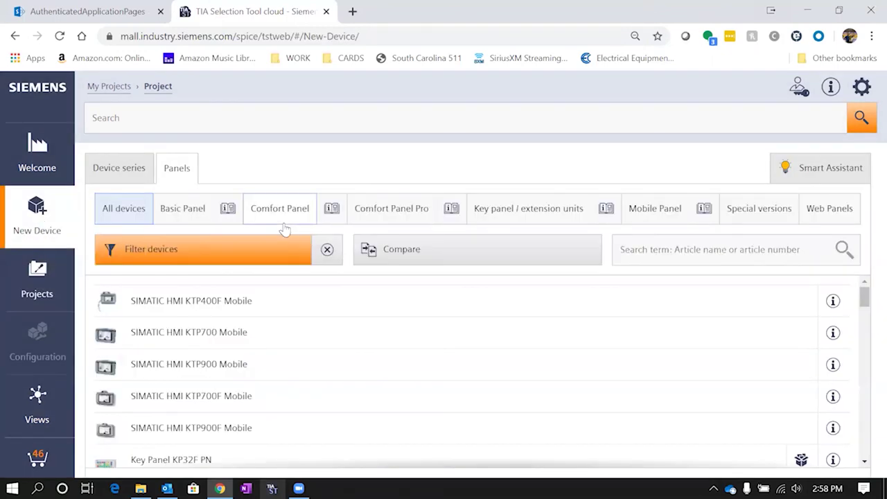
left_click(284, 229)
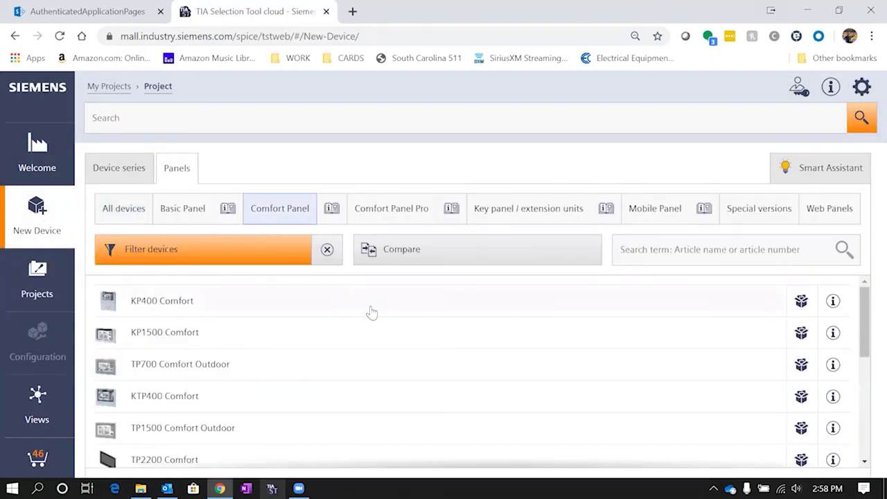
left_click(170, 343)
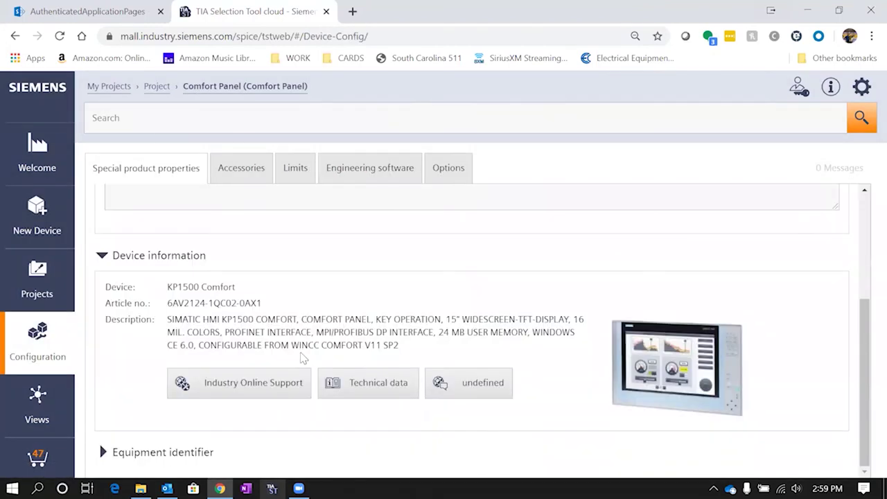
Add a SIMATIC HMI 2 GB SD memory card accessory to the panel and view the order list
left_click(243, 175)
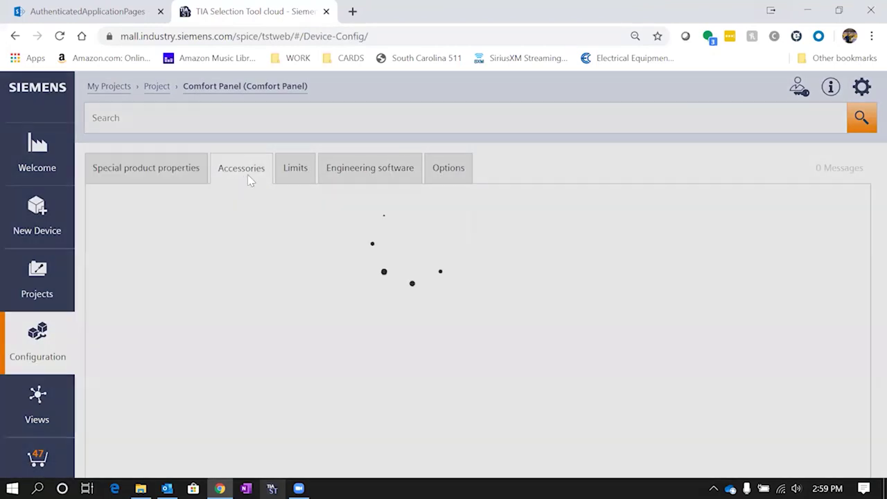
left_click(176, 208)
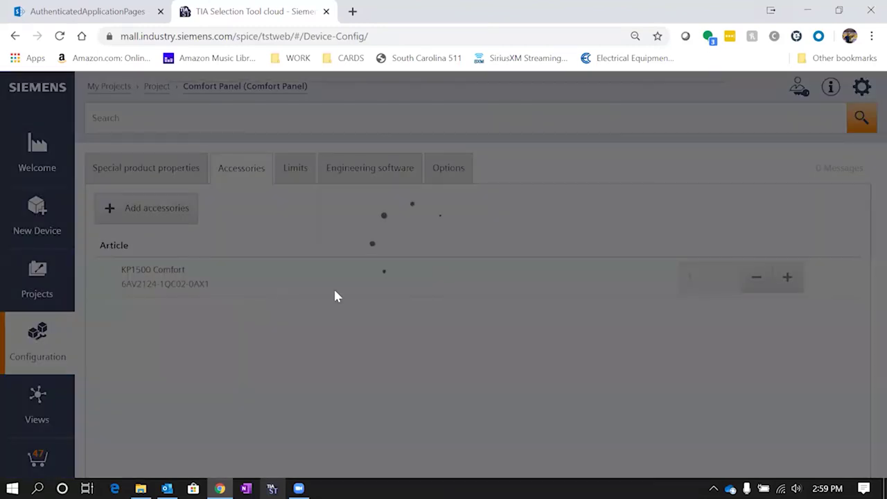
left_click(322, 214)
left_click(326, 221)
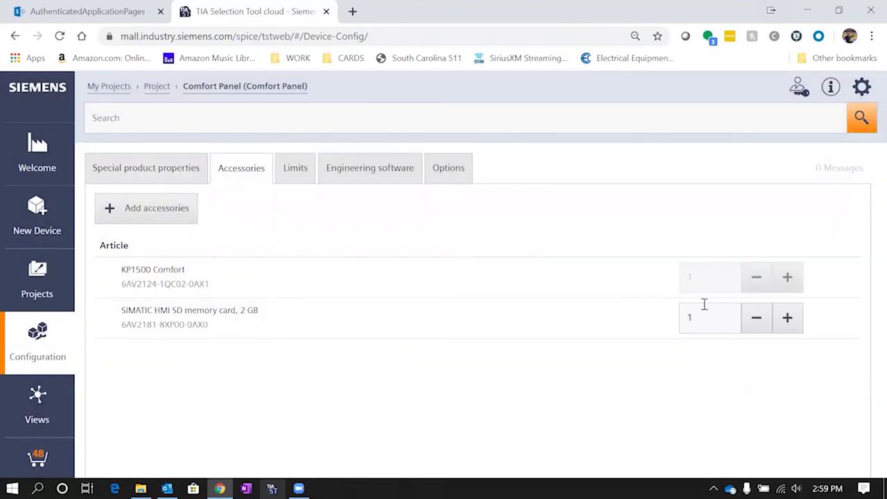
left_click(38, 456)
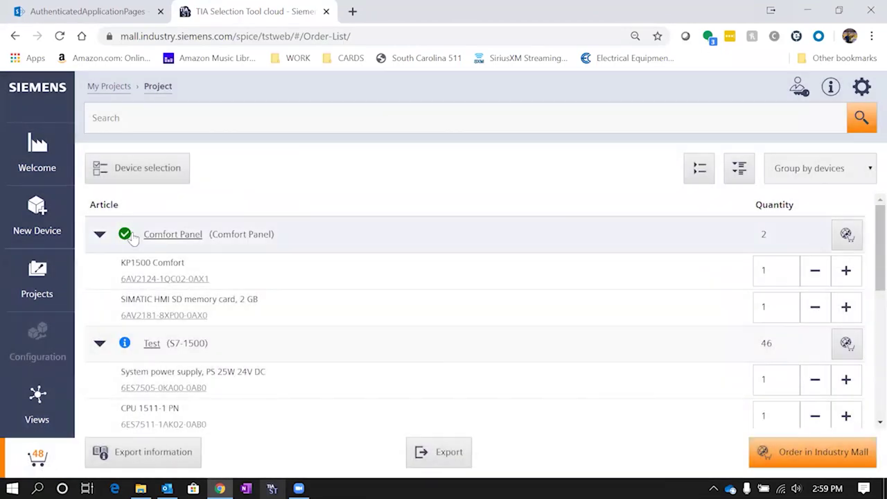
Return to the projects overview showing the Comfort Panel and Test S7-1500 tiles
left_click(45, 287)
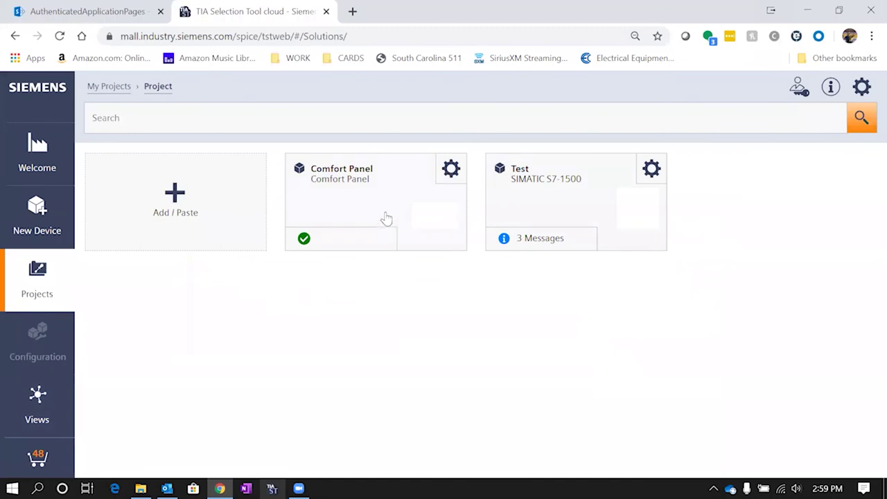